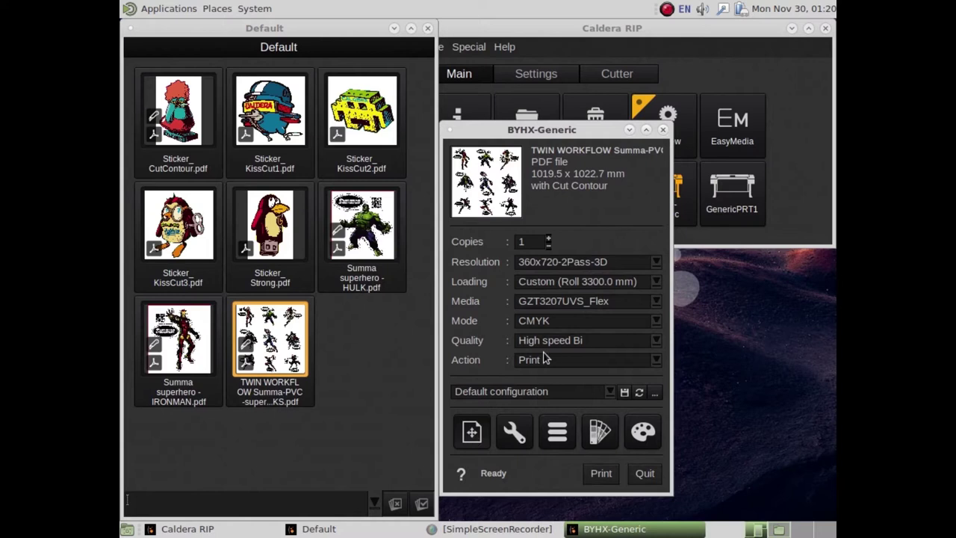
Step: Open the page setup's cutting settings for the TWIN WORKFLOW job and select SummaFlatbed as the cutter
click(532, 305)
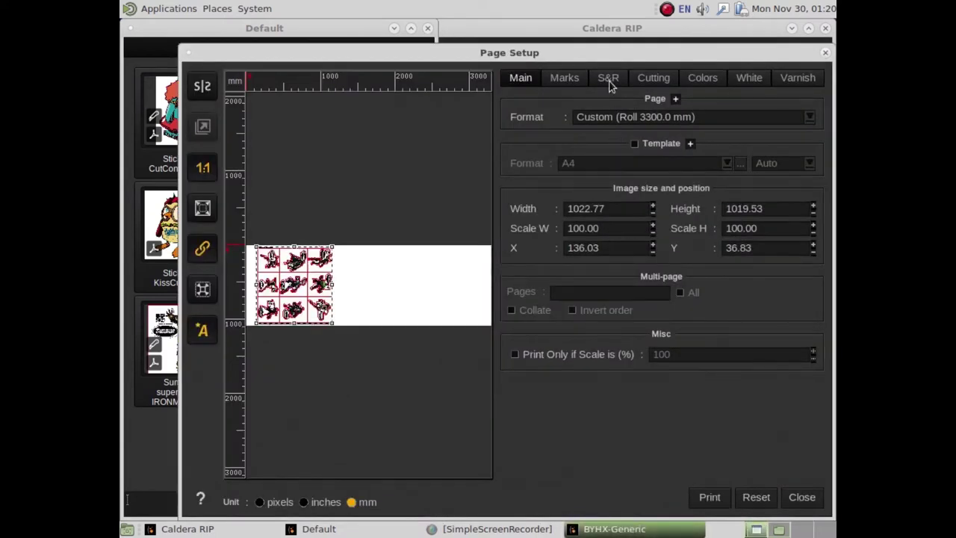
click(608, 80)
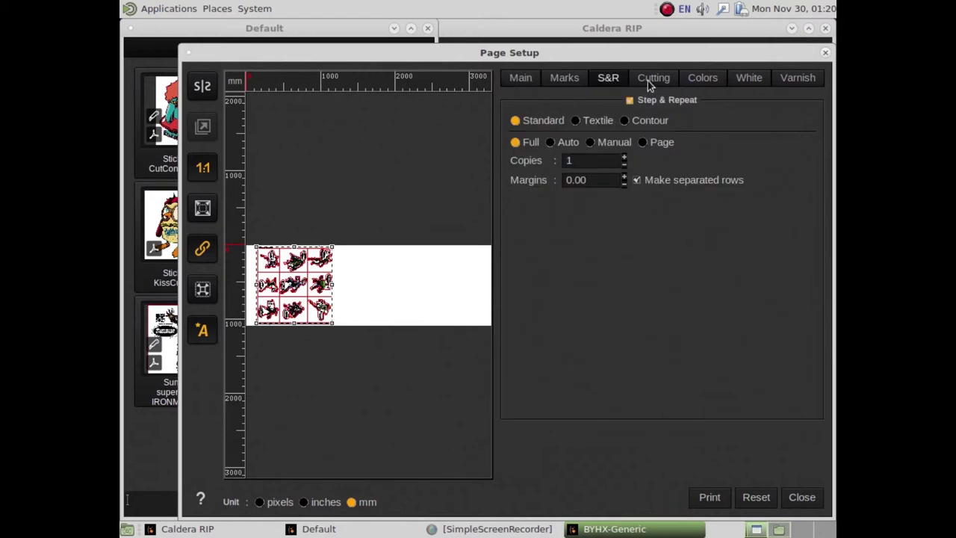
click(654, 81)
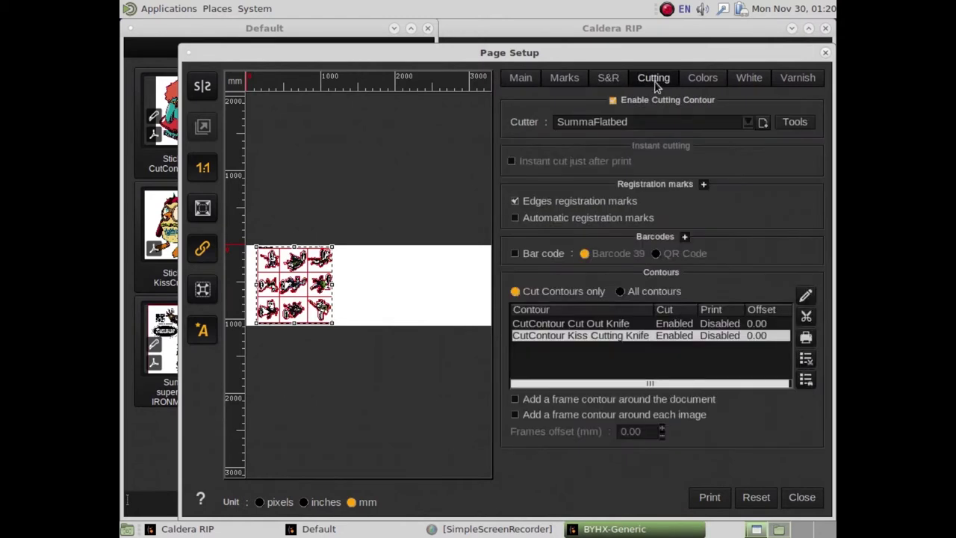
click(748, 124)
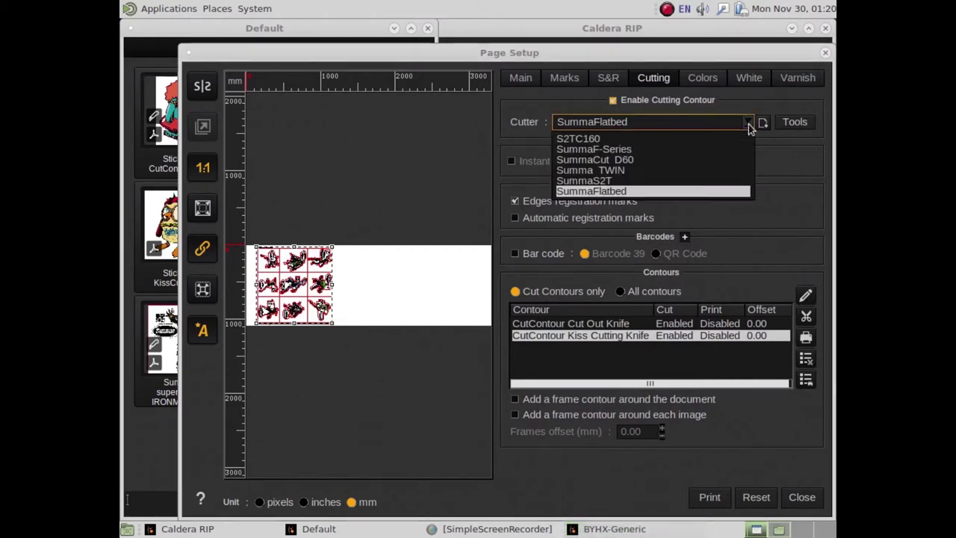
click(624, 193)
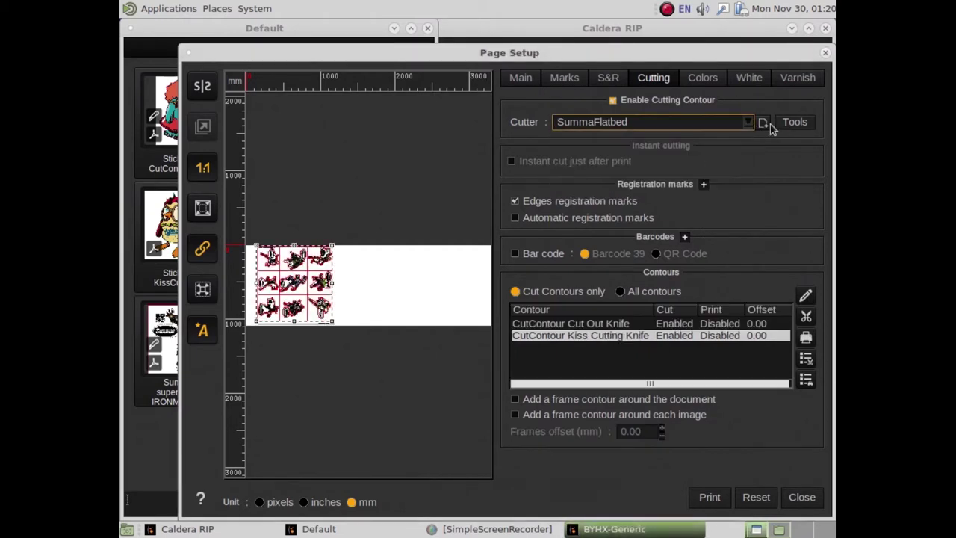
Step: Edit the SummaFlatbed entry in the cutters configuration and choose Summa GoProduce as its model
click(763, 124)
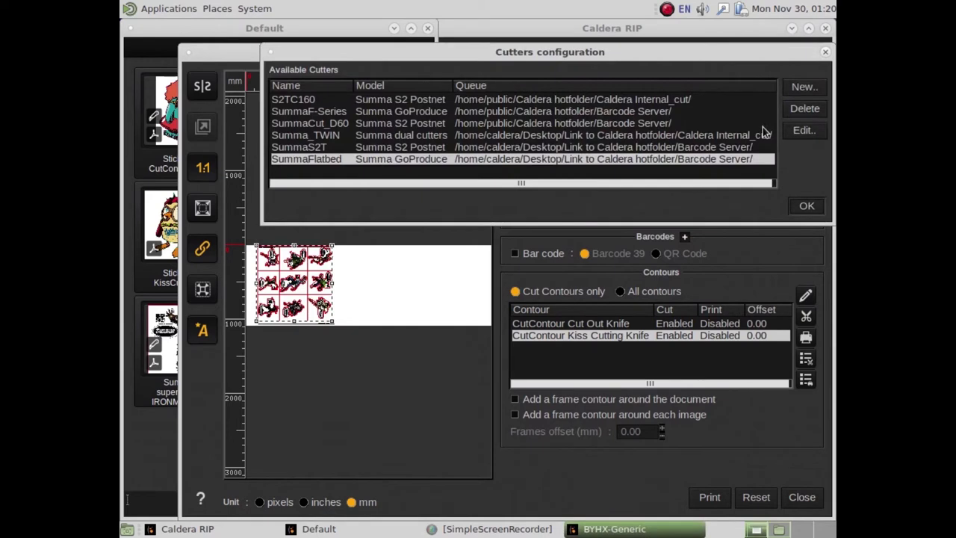
click(386, 166)
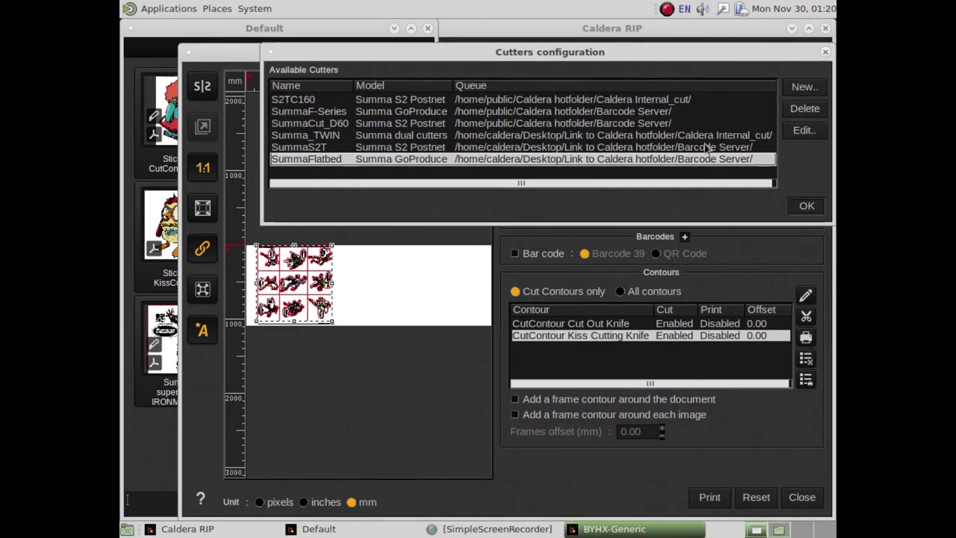
click(803, 130)
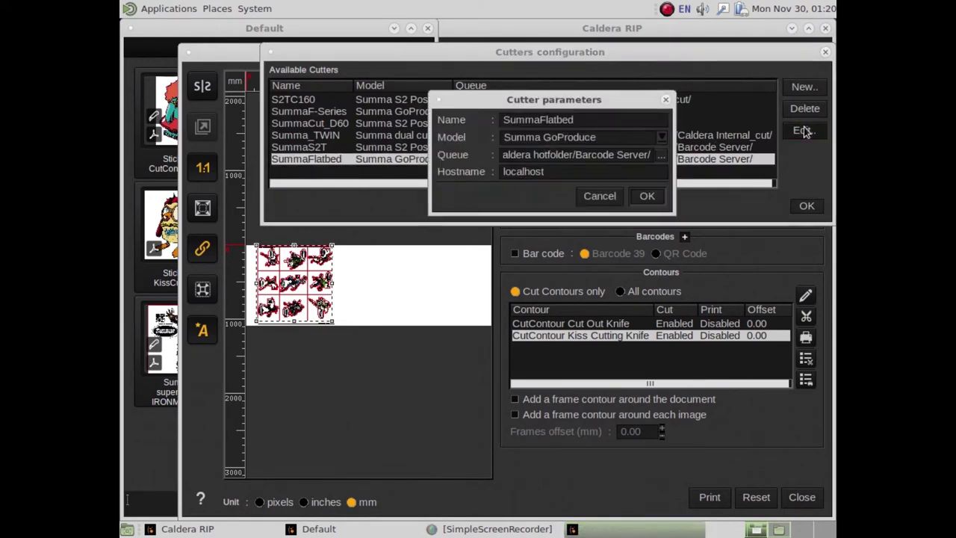
click(662, 138)
drag(664, 163, 662, 329)
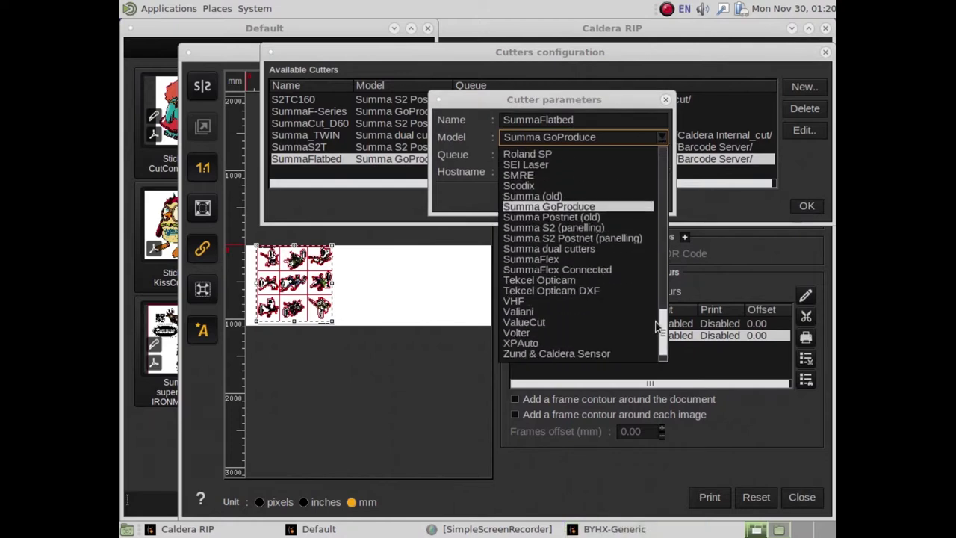
click(580, 209)
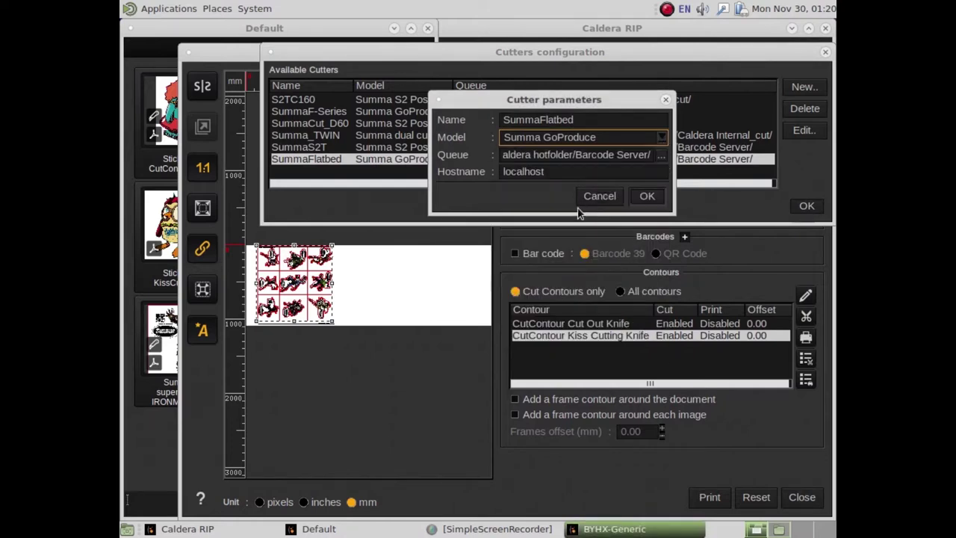
Step: Set the SummaFlatbed queue to the Barcode Server folder inside Desktop/Link to Caldera hotfolder and confirm the cutters configuration
click(660, 160)
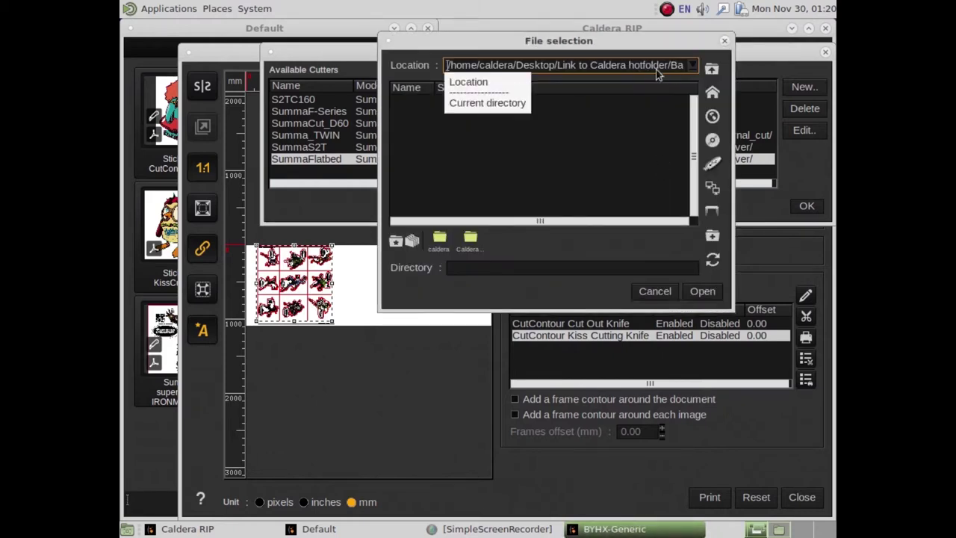
click(713, 93)
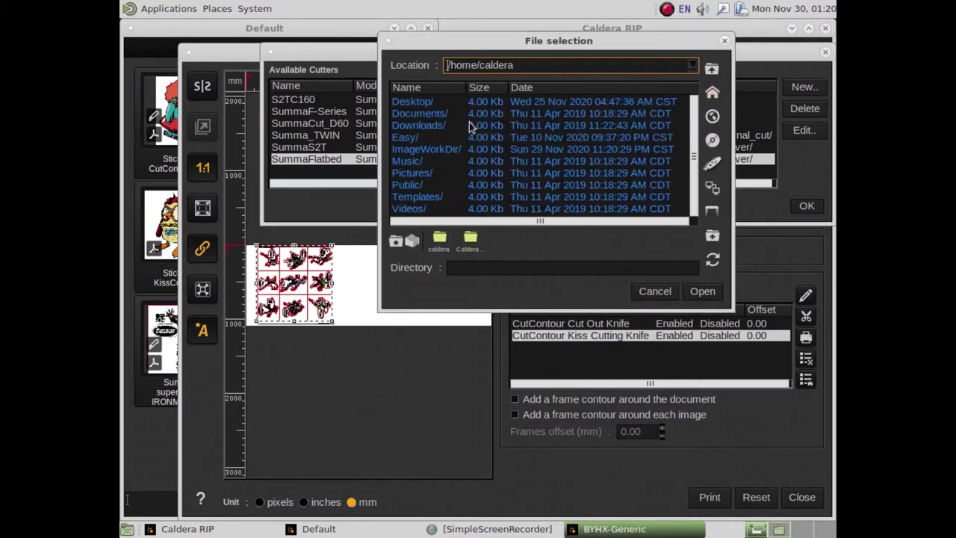
double_click(429, 102)
double_click(431, 127)
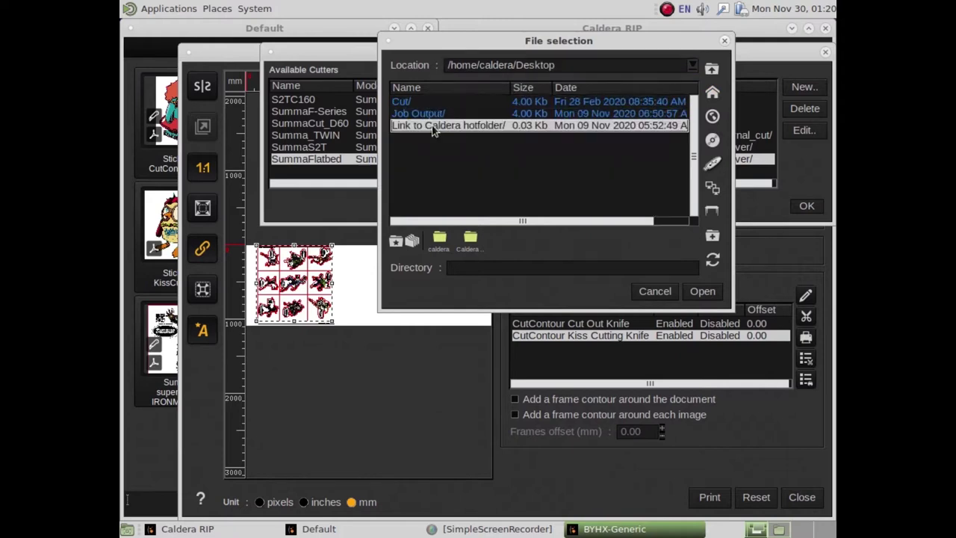
double_click(445, 107)
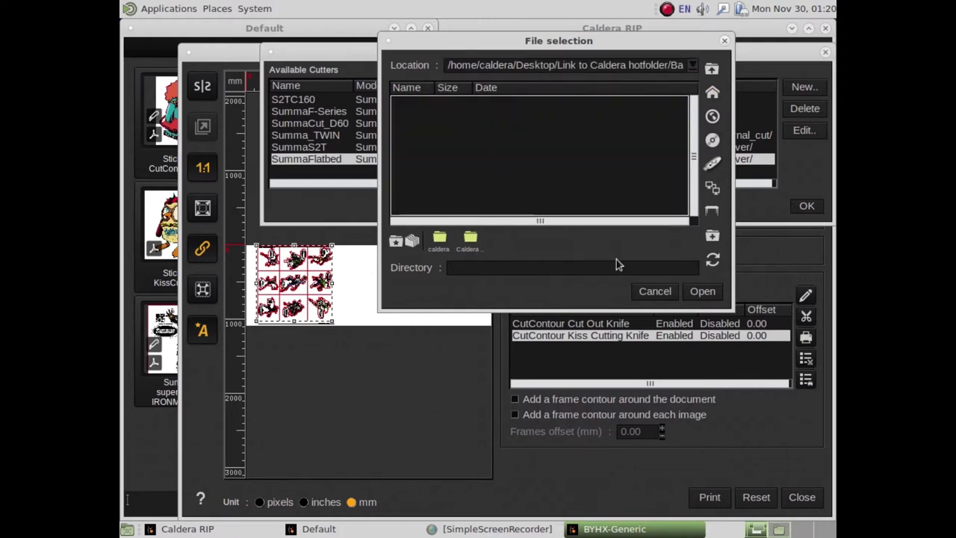
click(702, 290)
click(646, 196)
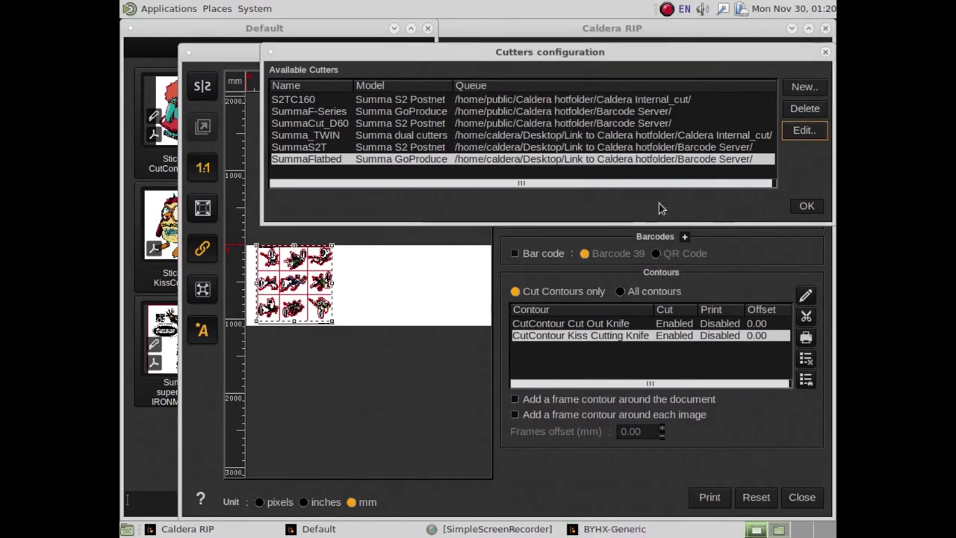
click(806, 205)
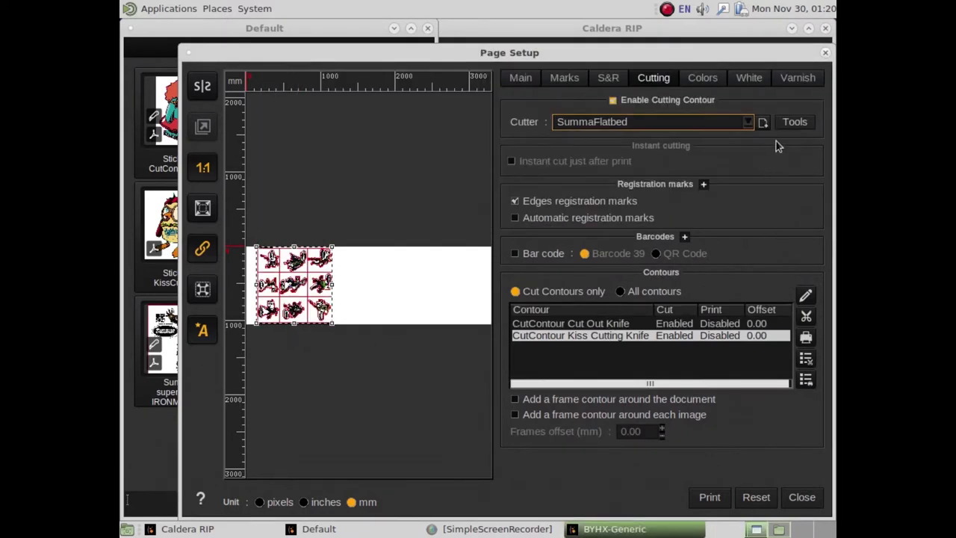
Step: Enable custom margins in the SummaFlatbed cutter tools configuration and open the vertical spacement of the marks for editing
click(795, 122)
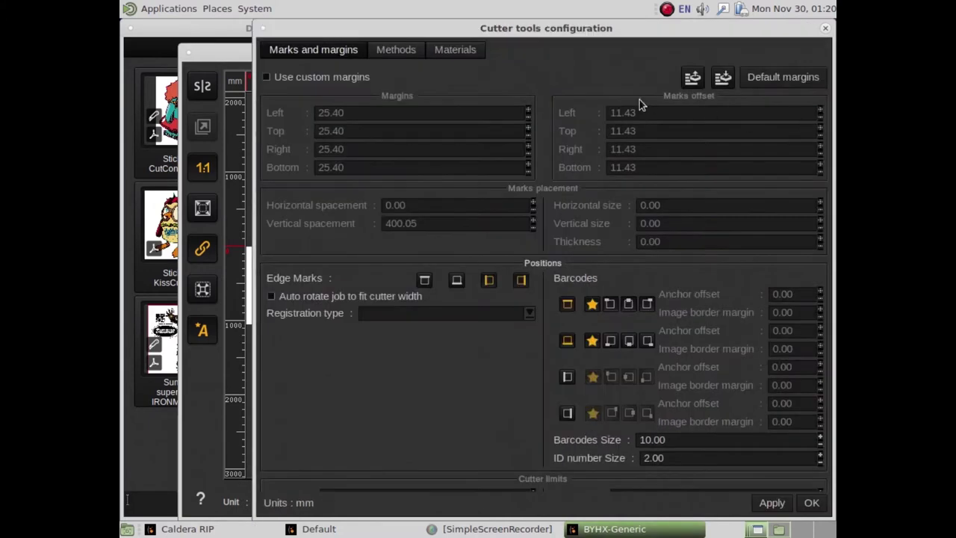
click(350, 80)
click(423, 227)
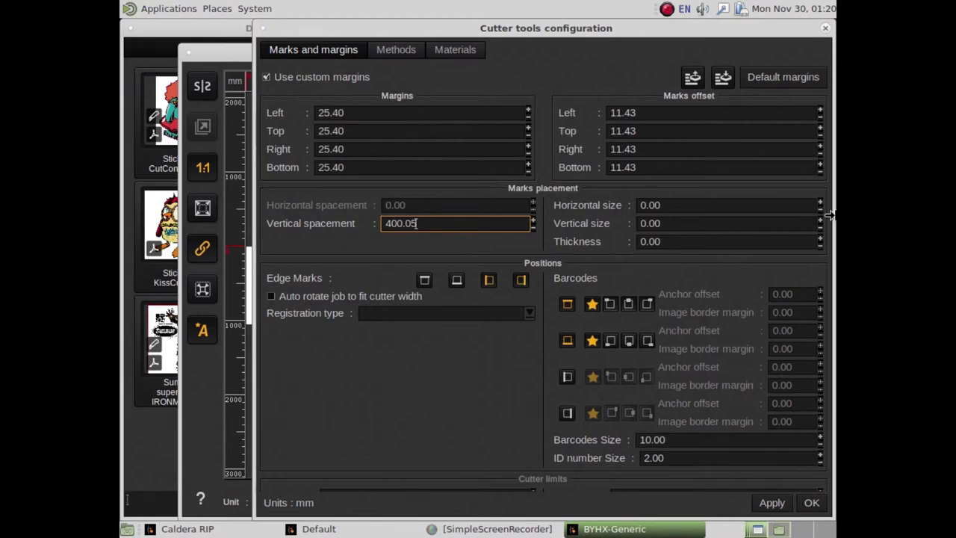
Step: Compare the contour names in the cutter's methods list with the cut contours listed in the page setup
click(409, 49)
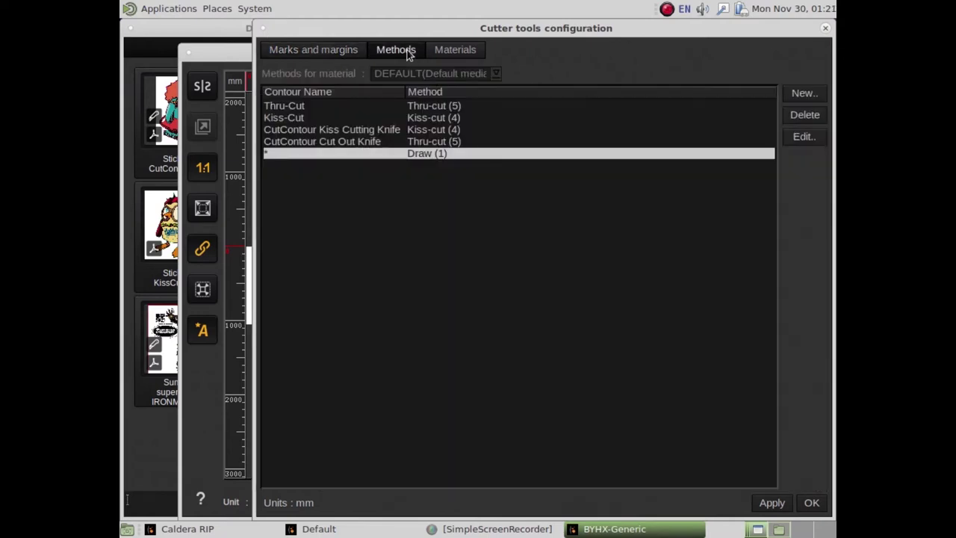
click(327, 132)
click(327, 142)
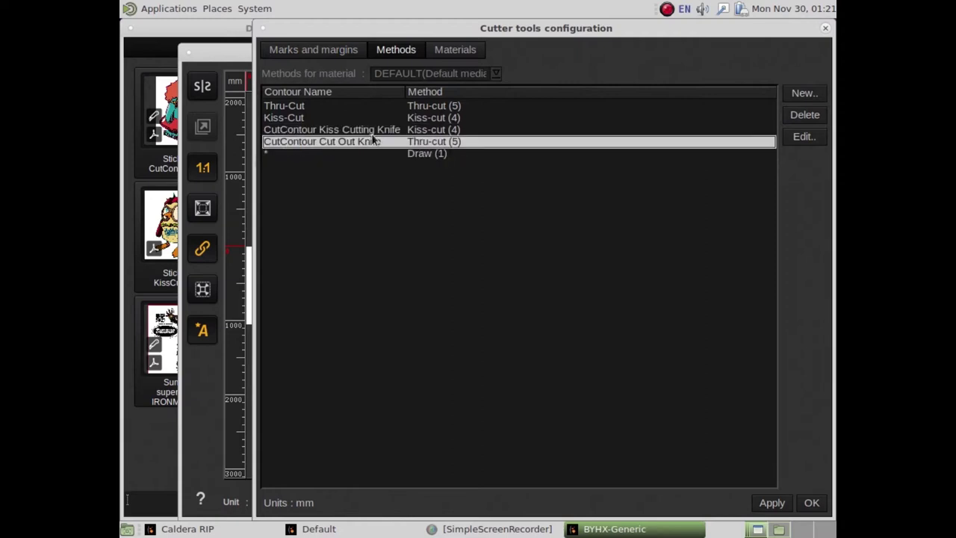
drag(345, 34, 452, 353)
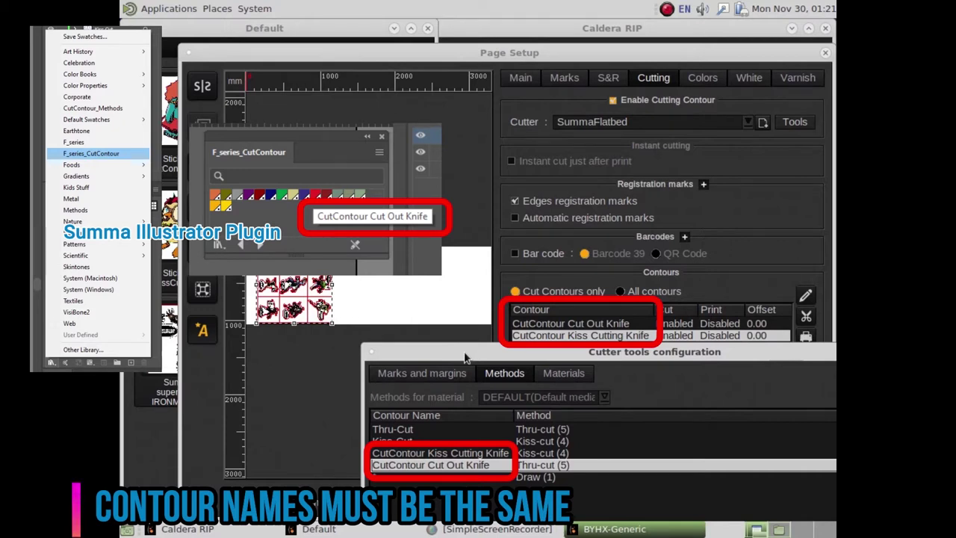
click(577, 329)
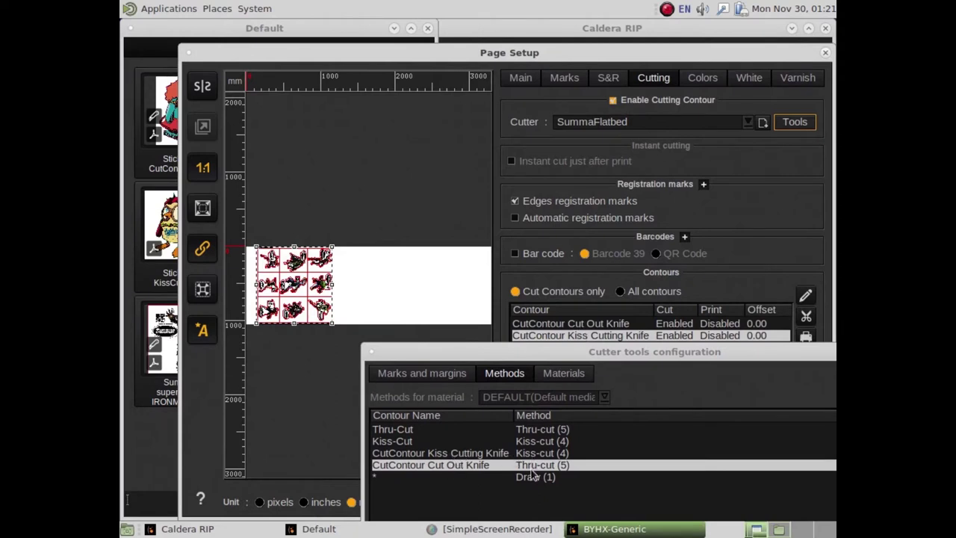
drag(609, 359, 461, 40)
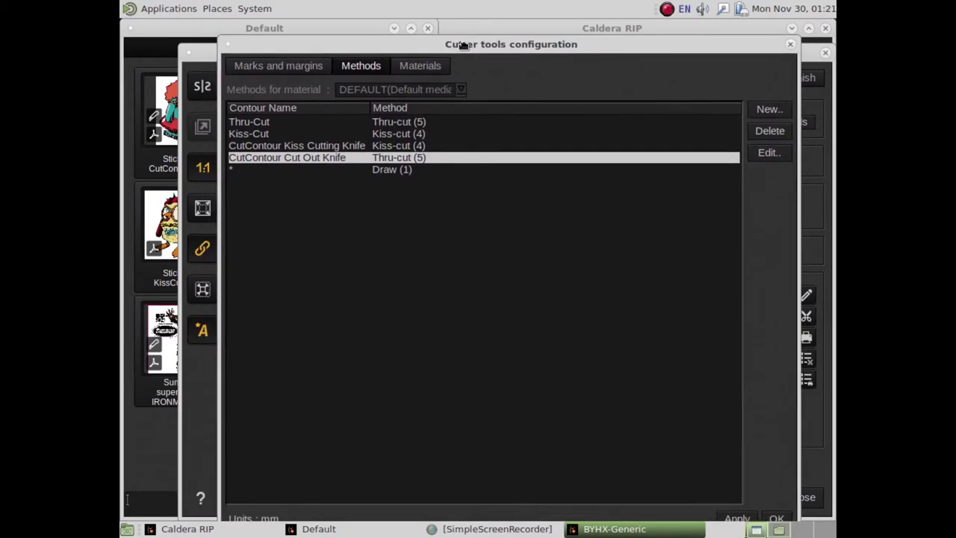
Step: Edit the CutContour Cut Out Knife contour and assign it the Thru-cut (5) method
click(768, 110)
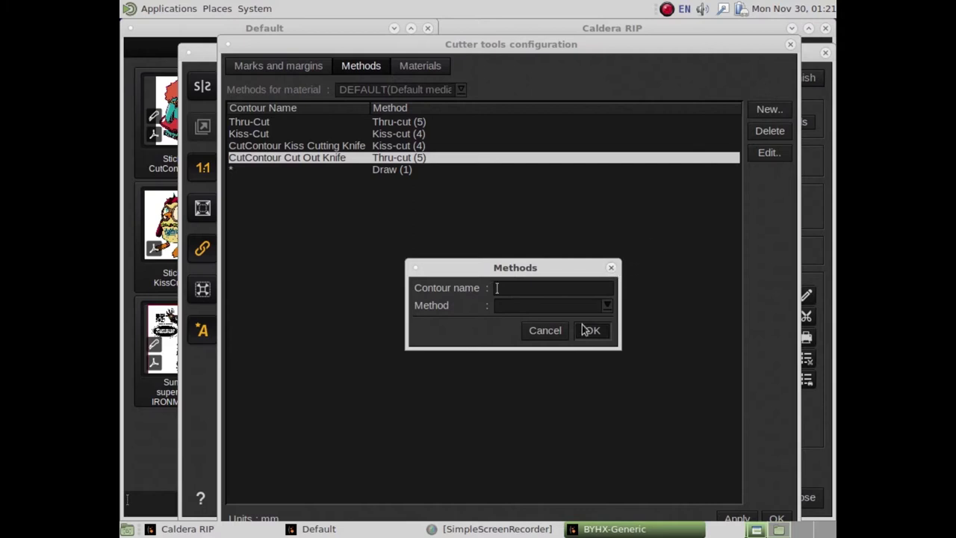
click(559, 330)
click(769, 156)
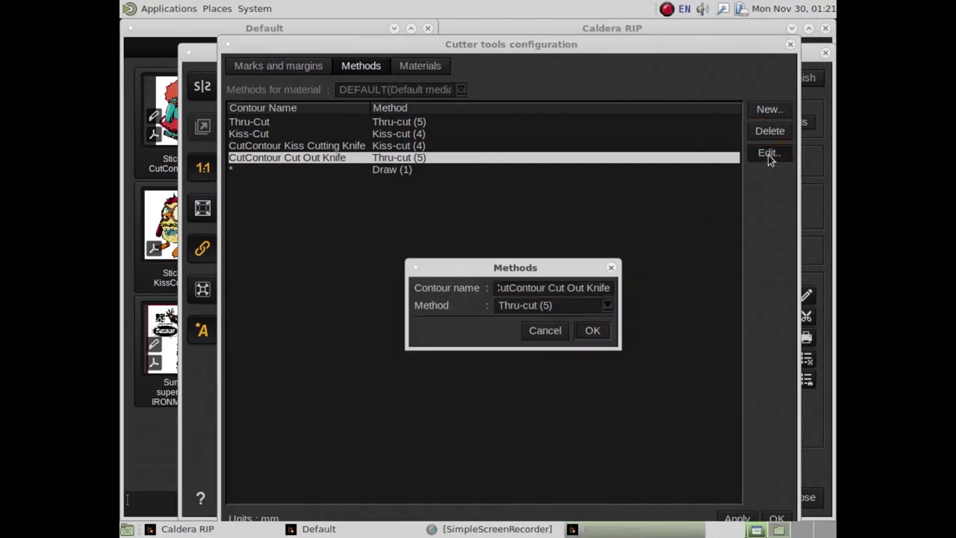
click(606, 306)
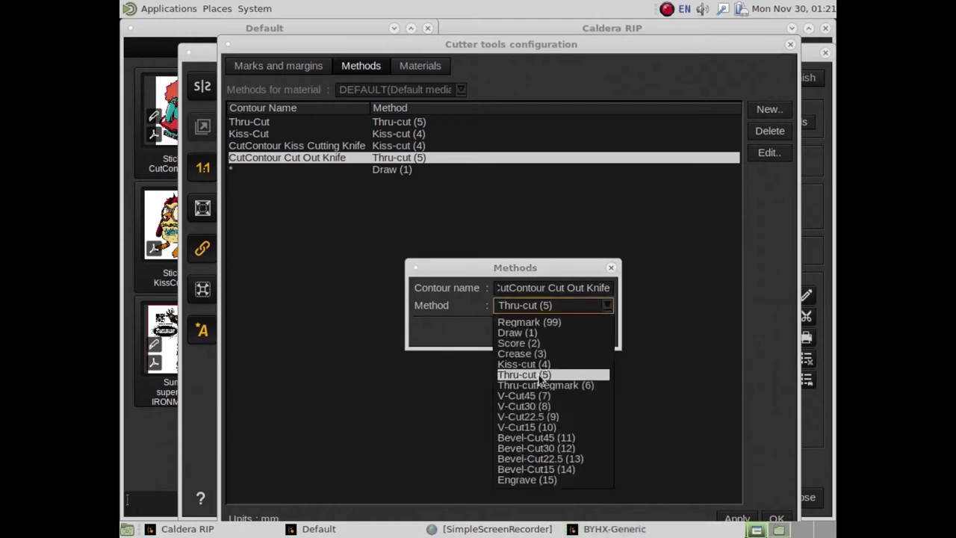
click(542, 374)
click(592, 334)
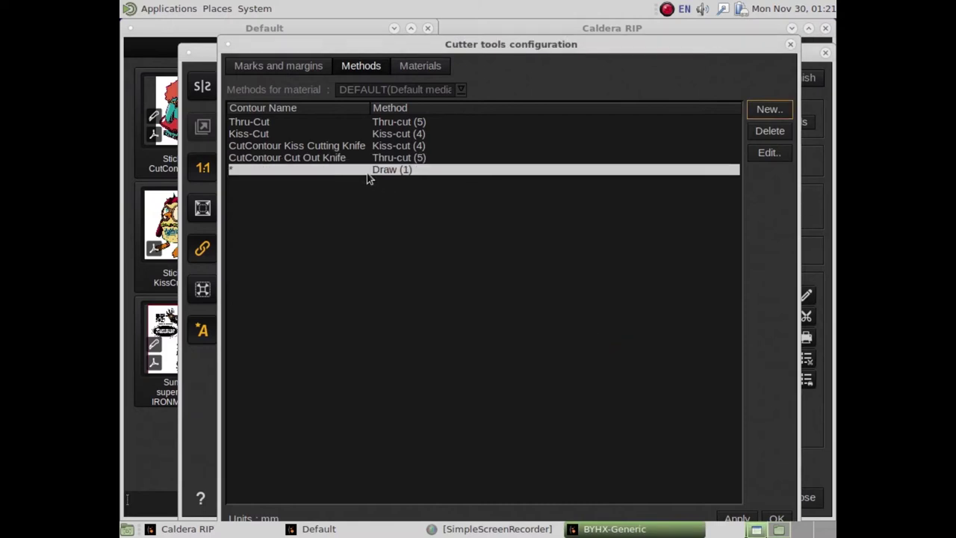
Step: Check the CutContour methods against the job's contours, then accept the cutter tools configuration and close the page setup
click(330, 157)
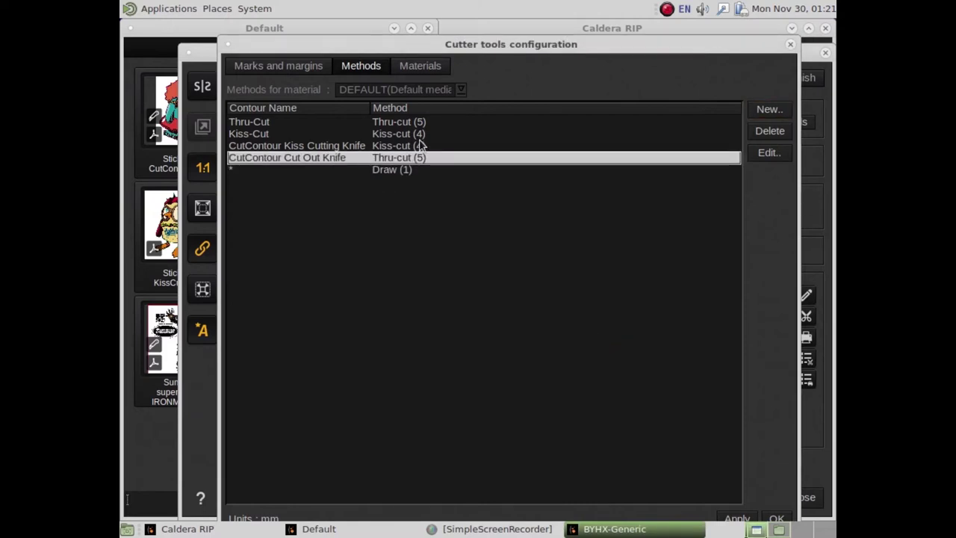
drag(490, 44, 177, 172)
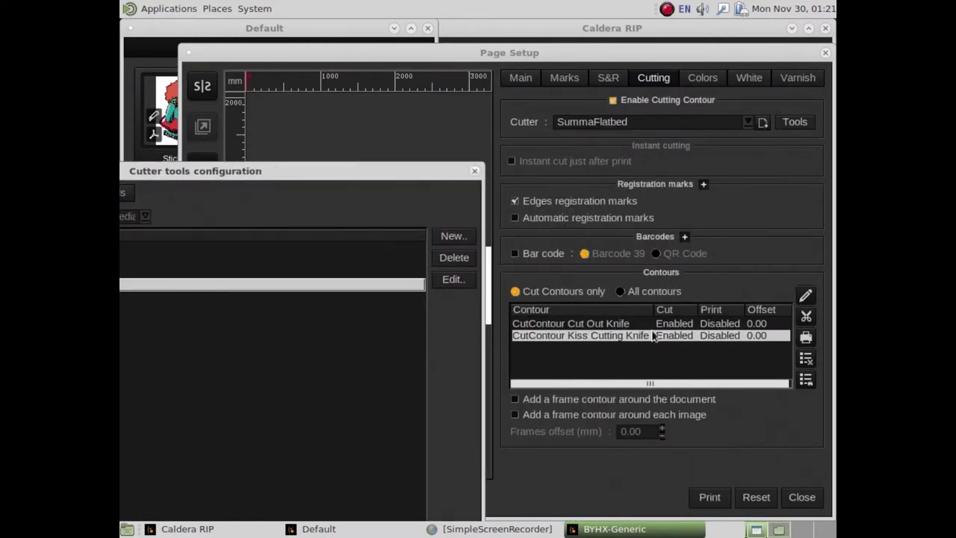
drag(352, 176, 623, 31)
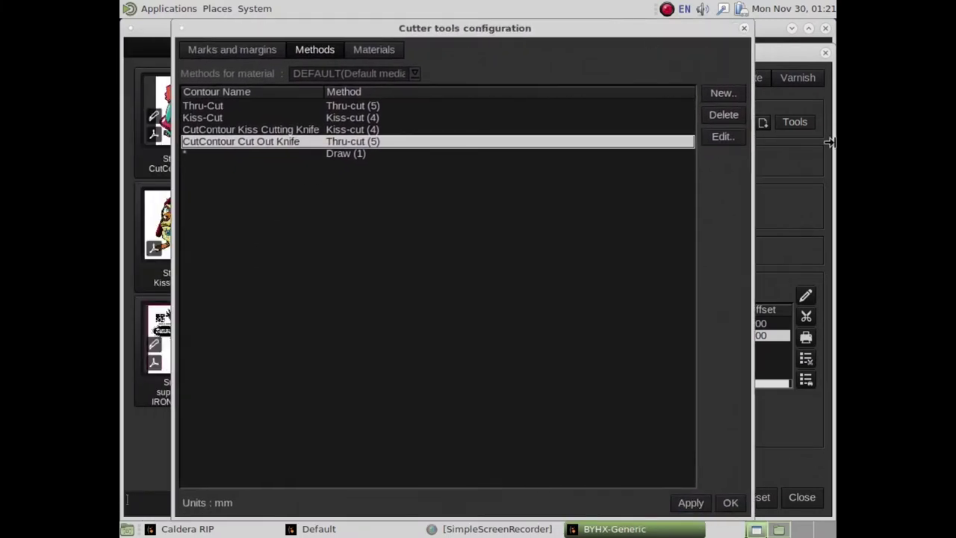
click(726, 503)
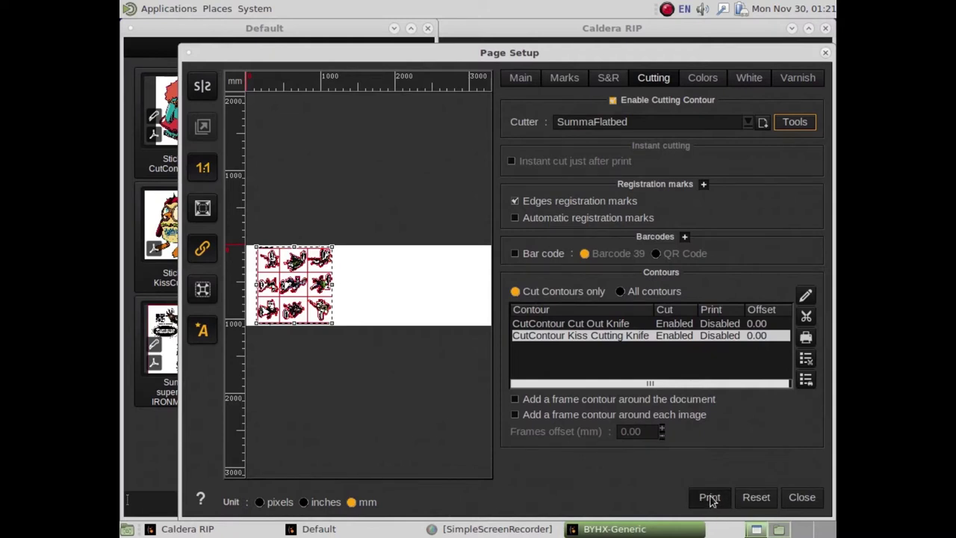
click(798, 500)
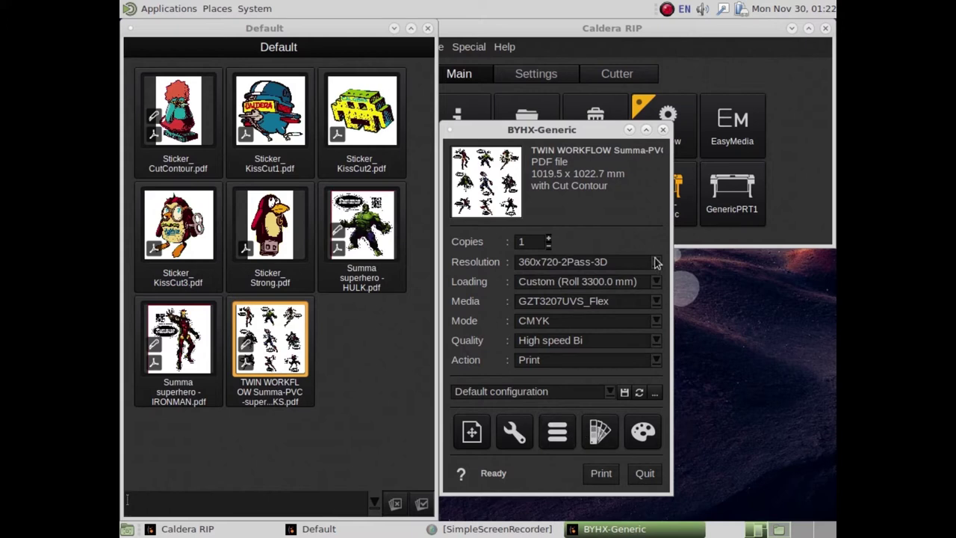
Step: Switch to the file manager, browse to Prt Files in the desktop's Caldera hotfolder link and select the superhero job's NO_REGMARKS_2.prt file
click(779, 529)
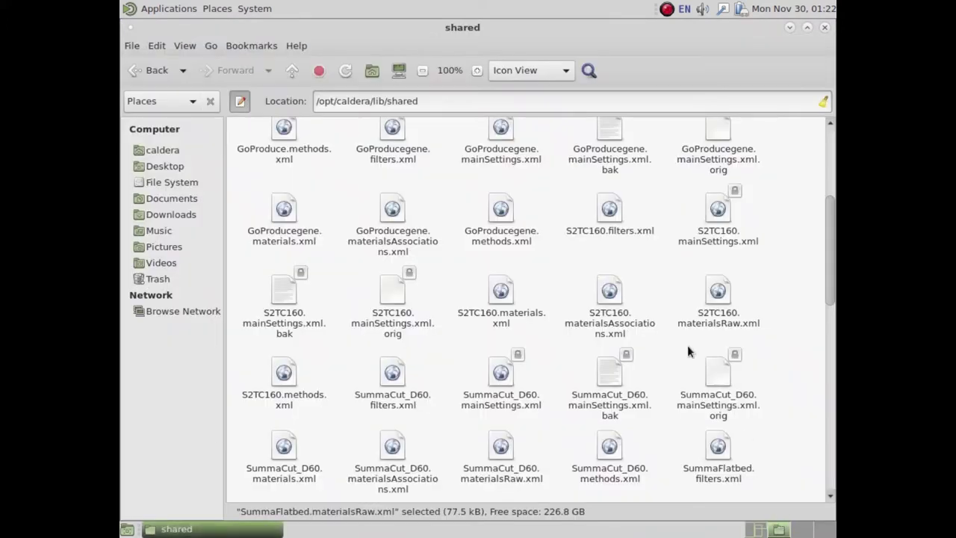
drag(831, 295, 833, 182)
click(160, 149)
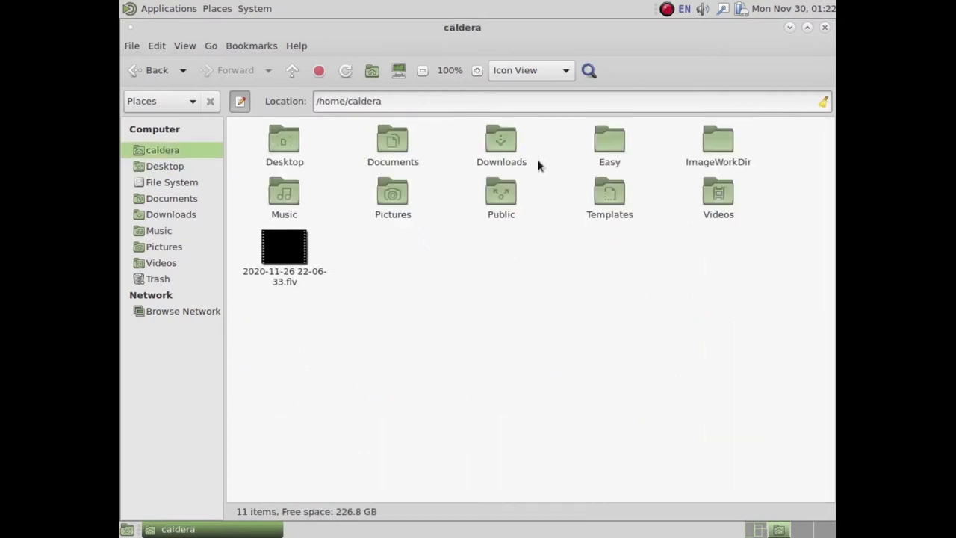
double_click(501, 193)
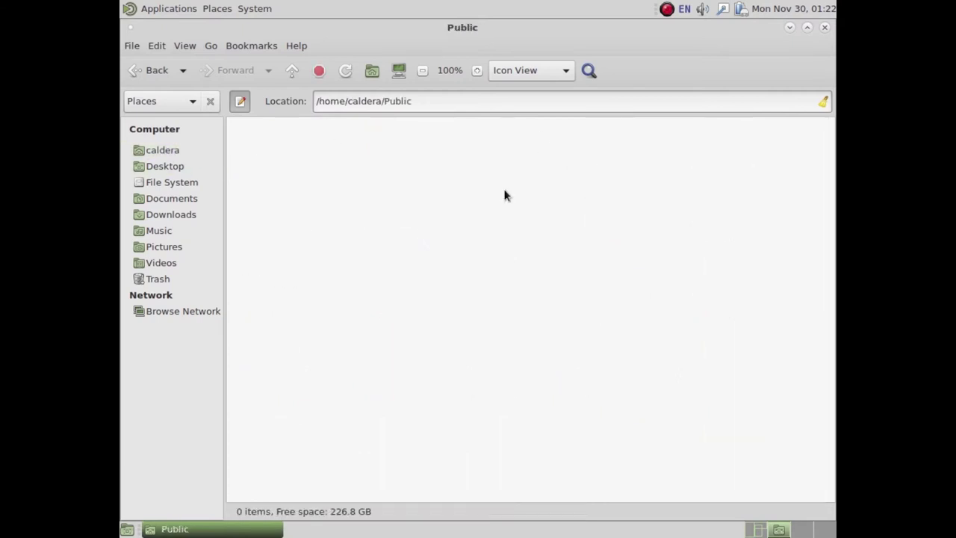
click(177, 166)
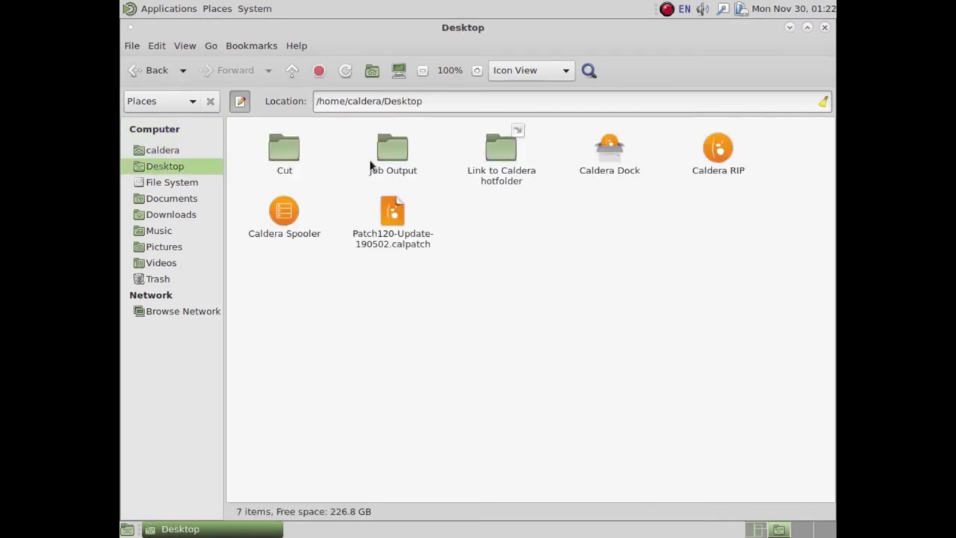
double_click(505, 153)
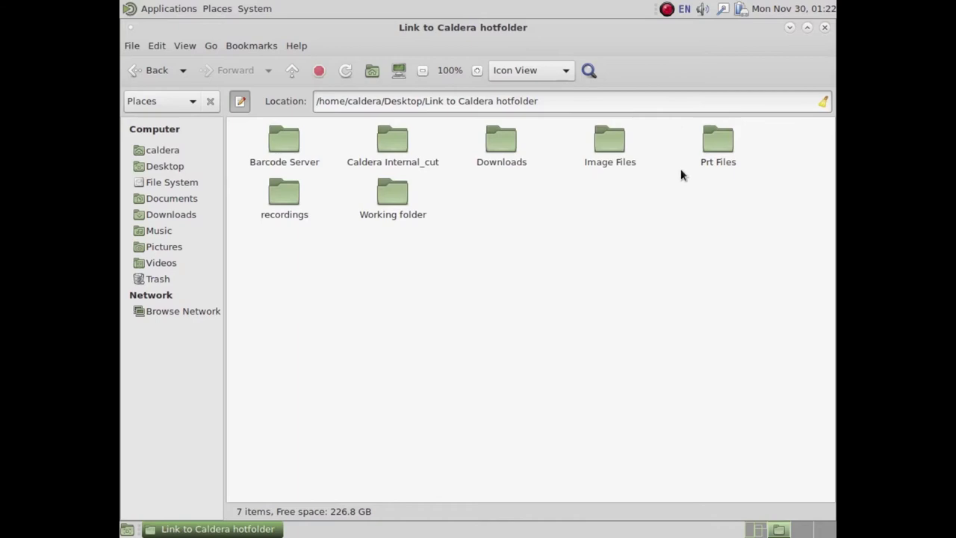
double_click(718, 140)
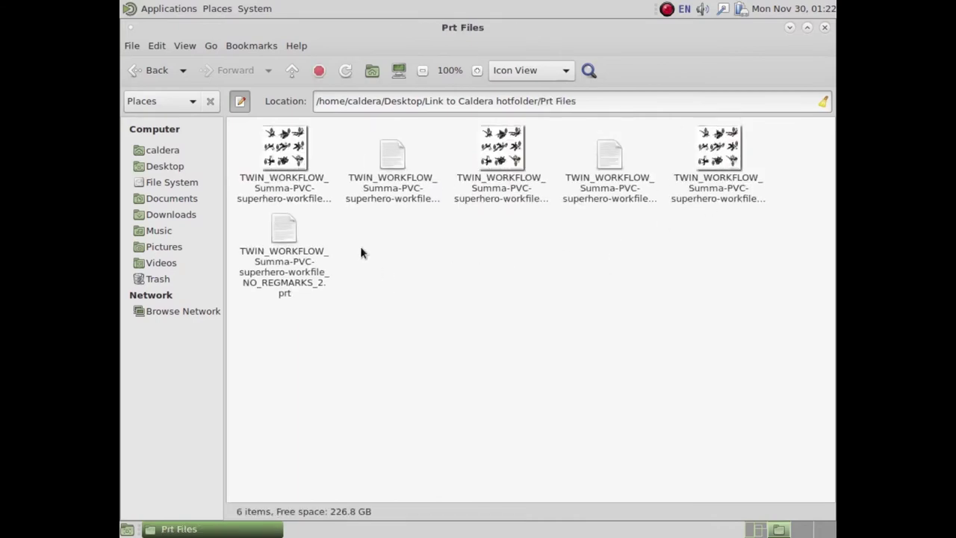
click(291, 261)
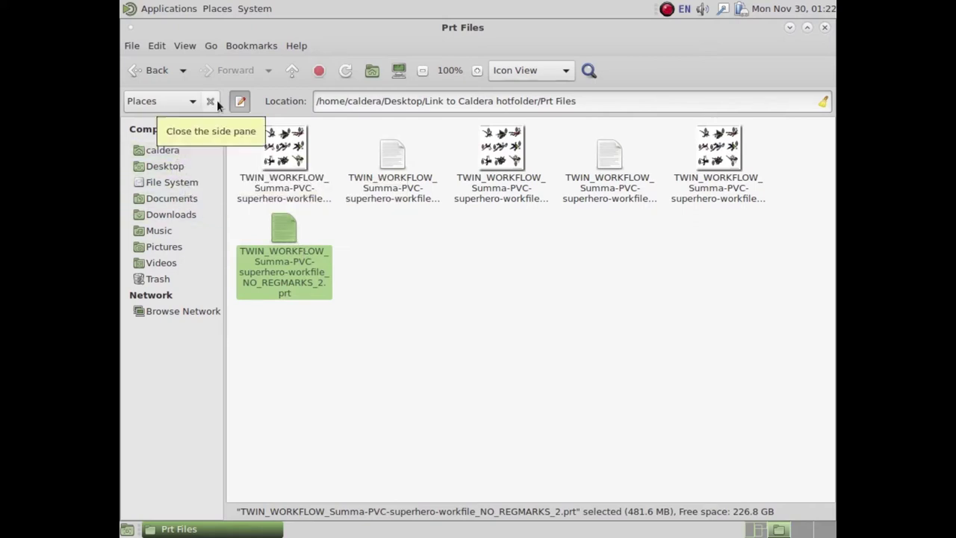
Step: Examine the Barcode Server hotfolder, selecting the third .sgp cut file, and close the file manager window
click(146, 70)
double_click(283, 149)
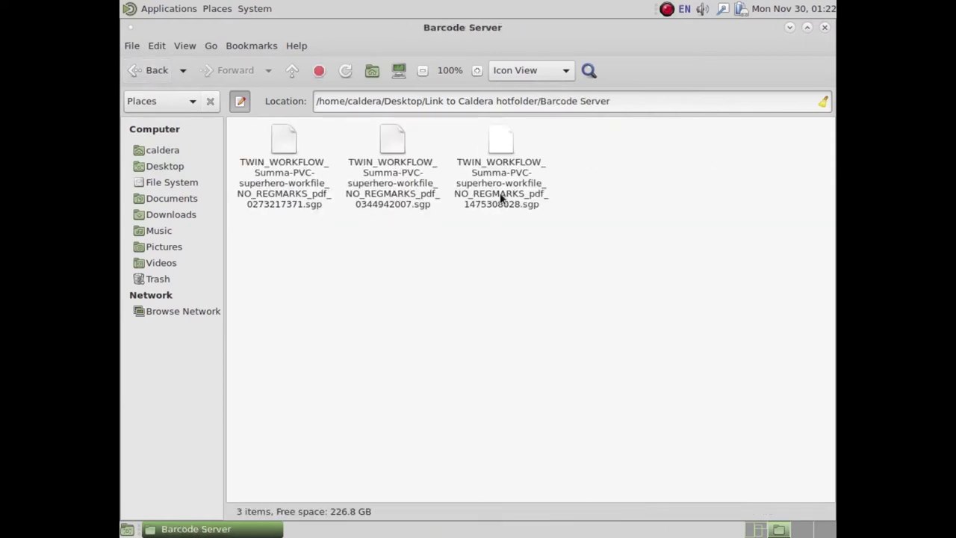
click(497, 203)
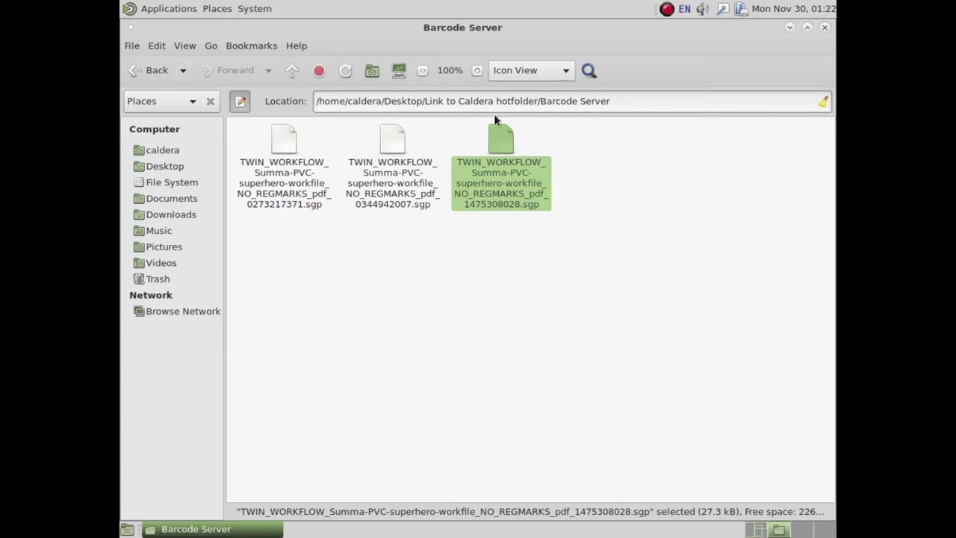
click(153, 75)
click(152, 75)
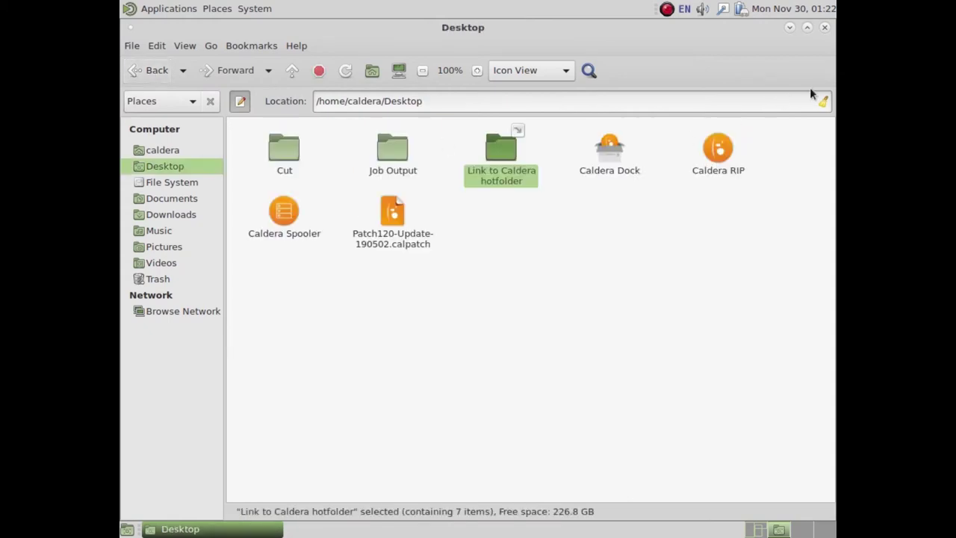
click(825, 28)
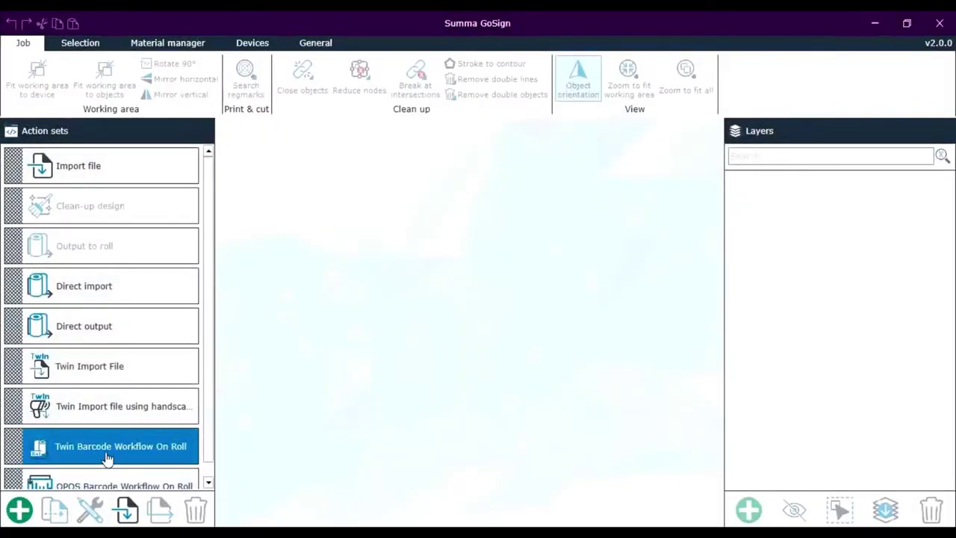
Step: In Summa GoSign, open the Twin Barcode Workflow On Roll action set and review Import job's mode, barcode reader, origin, directory and layer separation
double_click(106, 453)
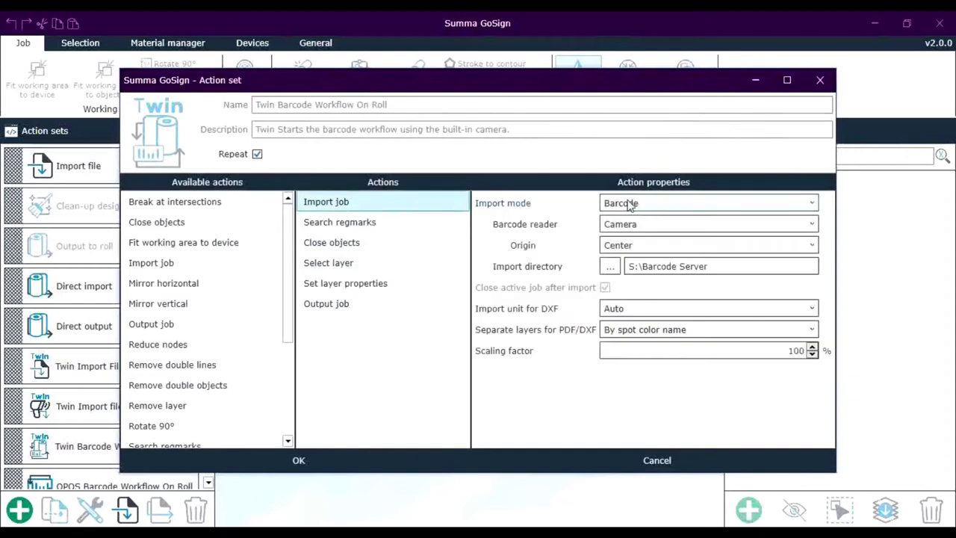
click(647, 206)
click(646, 206)
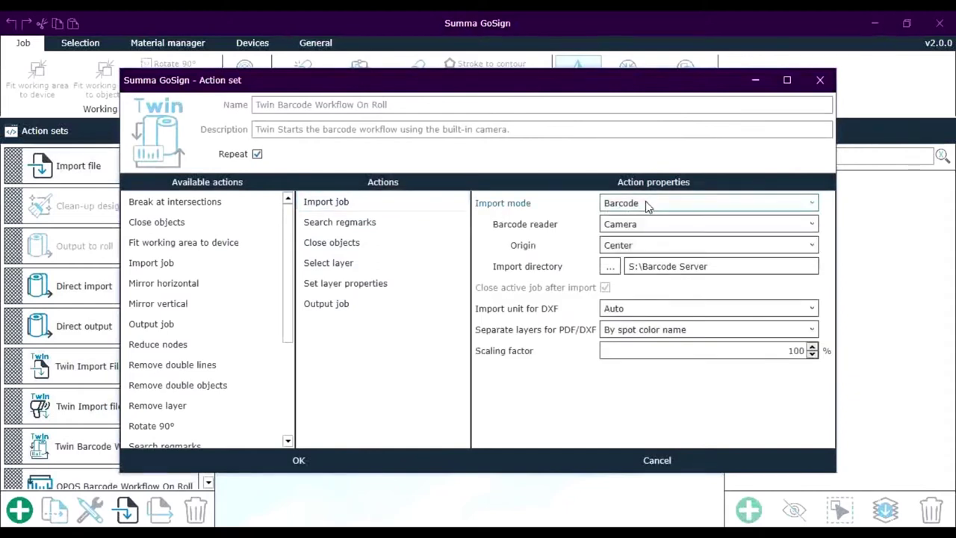
click(644, 224)
click(641, 244)
click(641, 244)
click(640, 286)
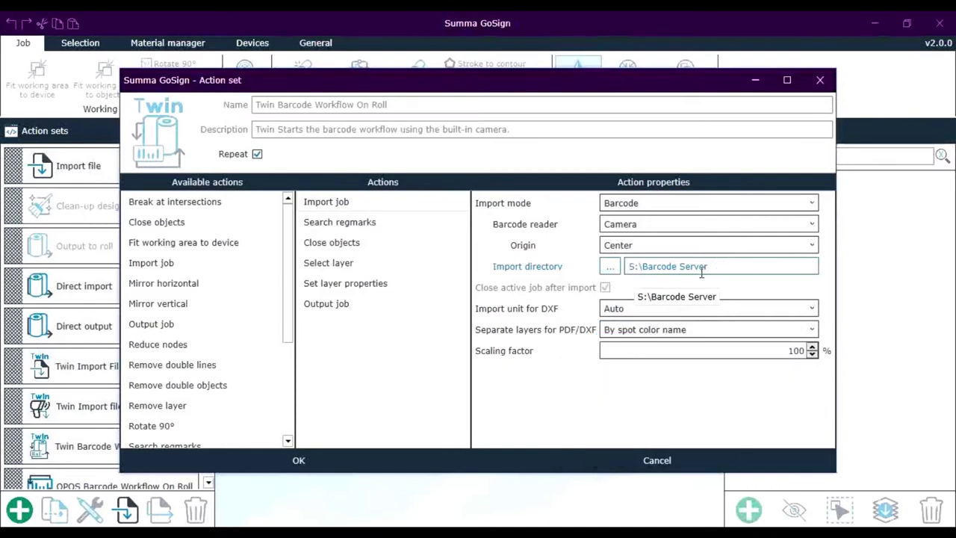
click(676, 331)
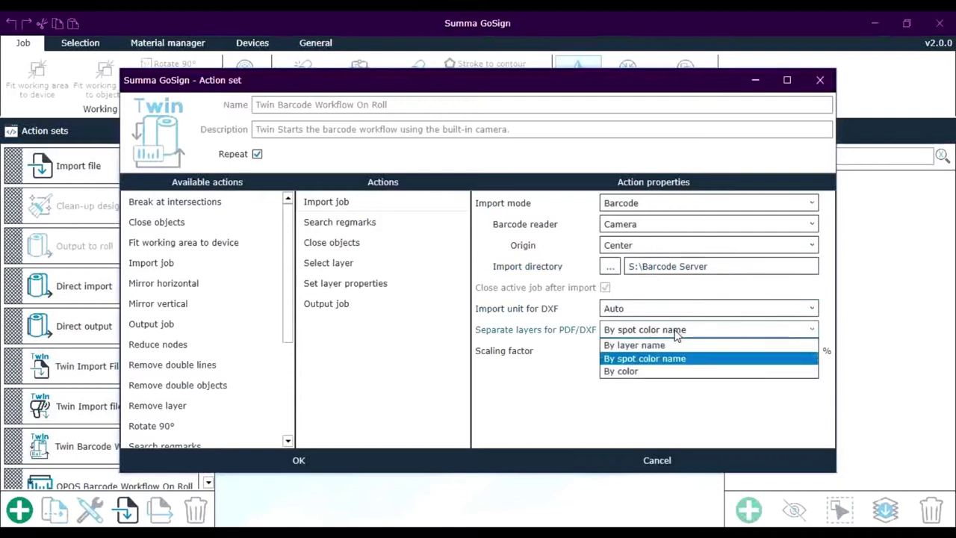
click(675, 335)
click(676, 335)
click(676, 335)
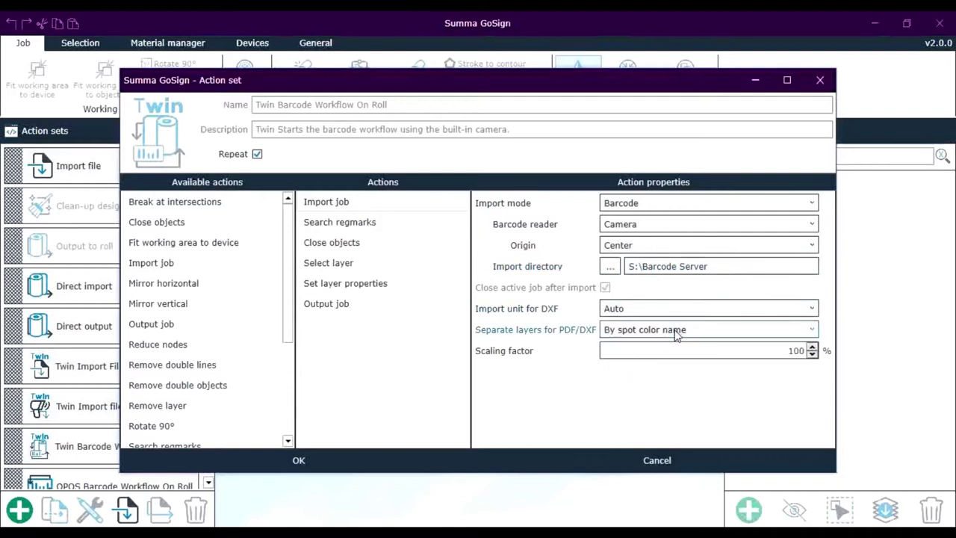
Step: Review the Search regmarks action's layer names, regmark placement, shape and size
click(336, 222)
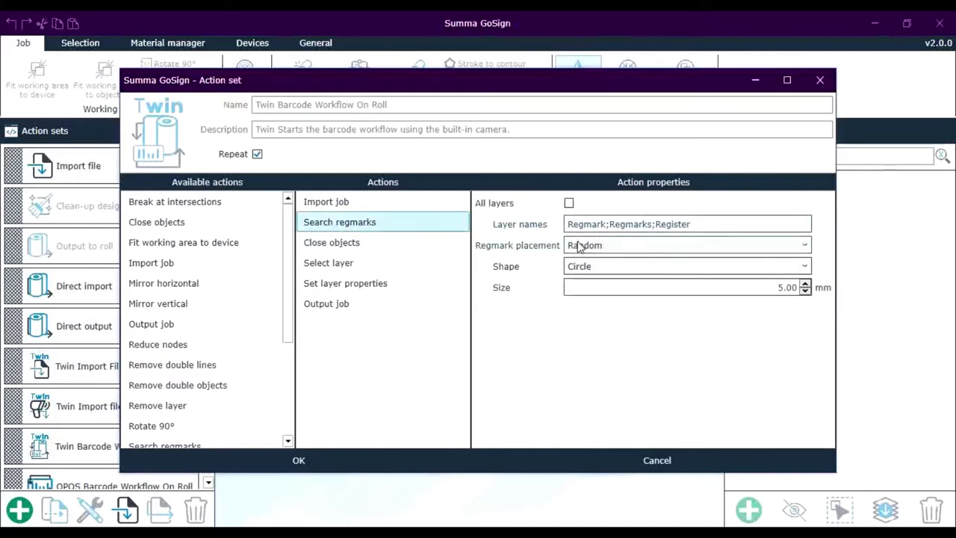
click(590, 246)
click(608, 251)
click(609, 267)
click(609, 294)
Step: Review the Close objects, Select layer, Set layer properties and Output job actions, then accept the action set
click(358, 245)
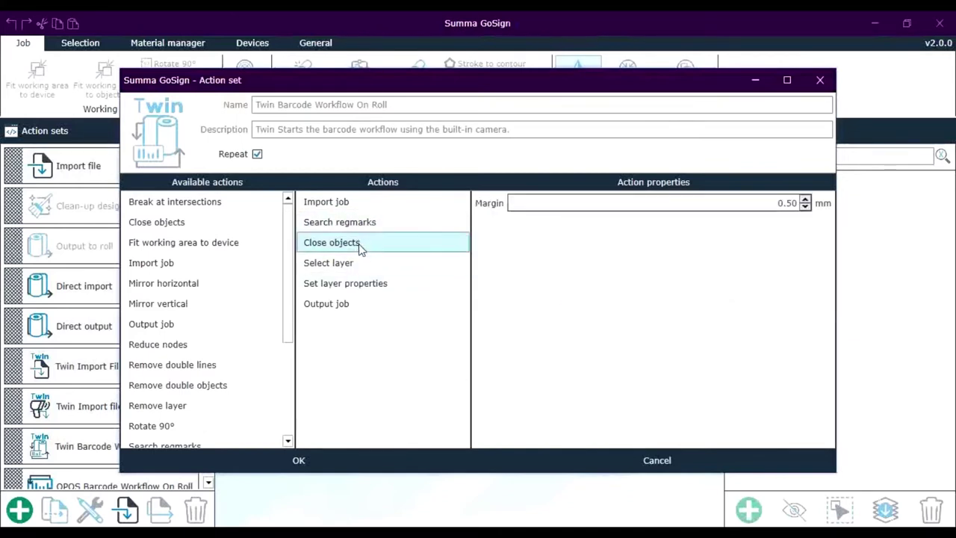
click(357, 262)
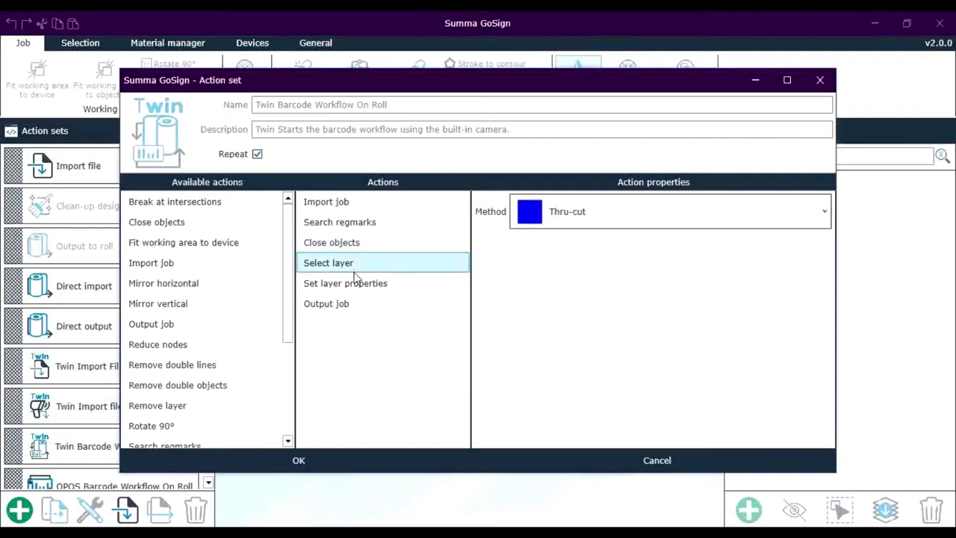
click(362, 283)
click(348, 302)
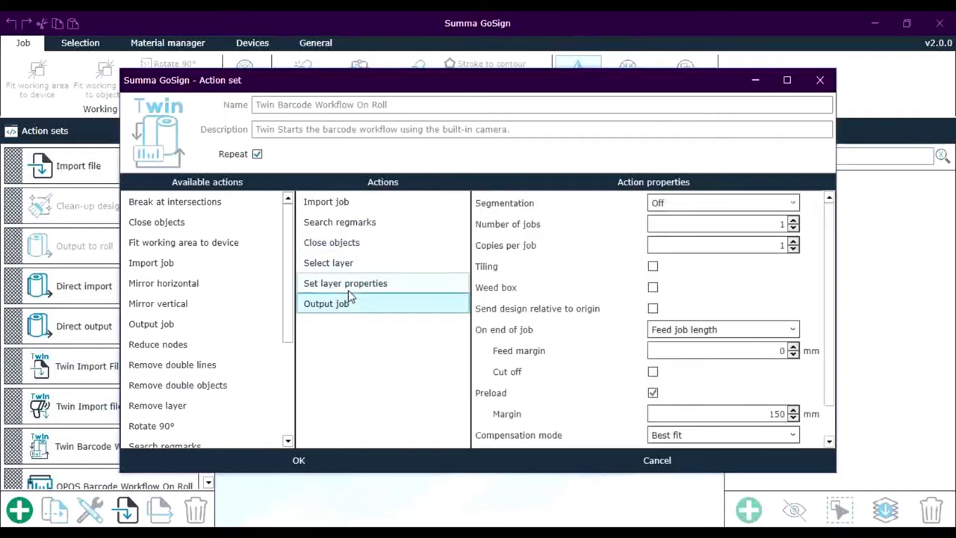
click(359, 206)
click(284, 461)
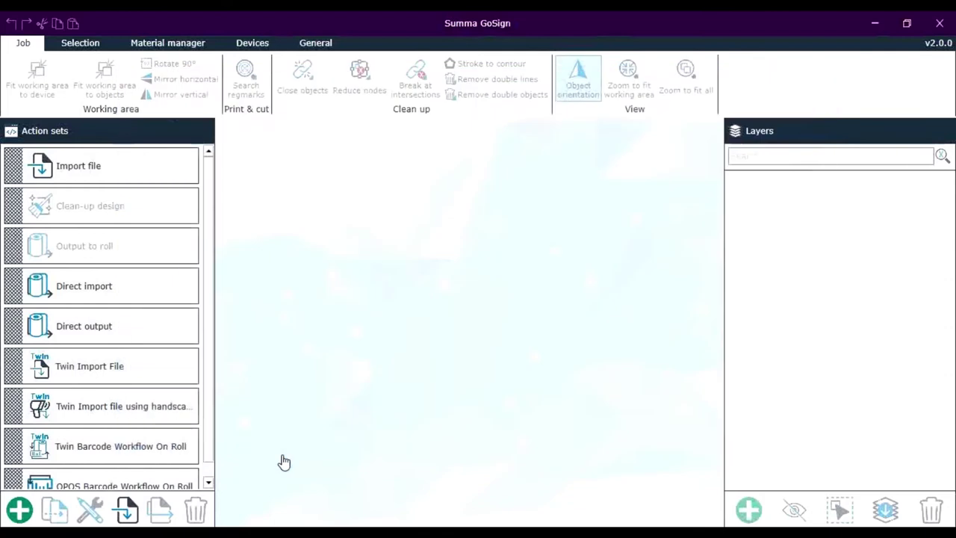